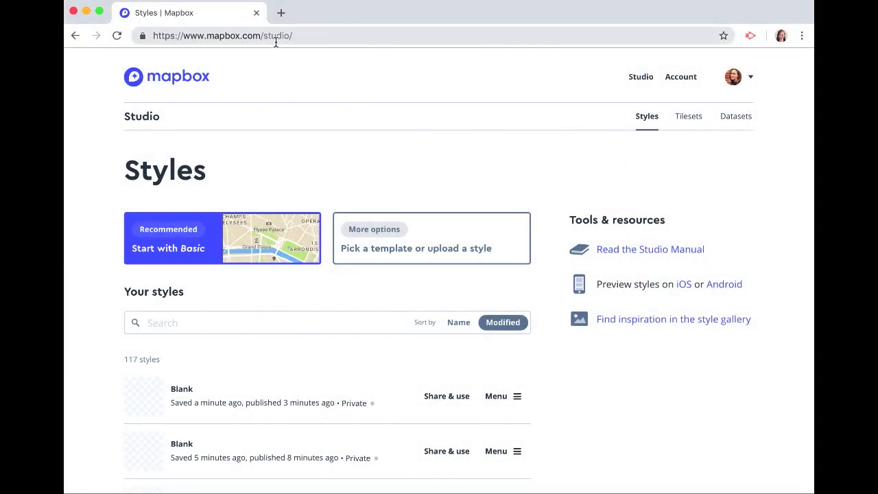
- Create a new style from the Basic template, then bring up the stateData.geojson file
click(172, 249)
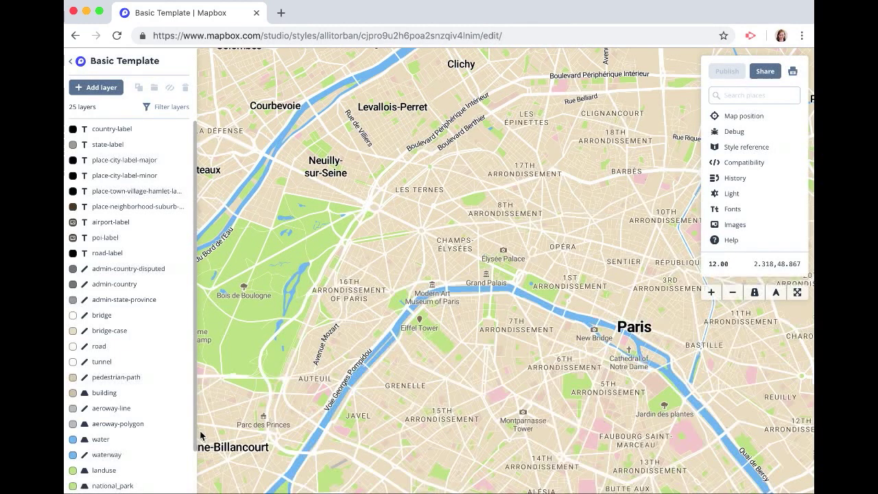
key(super+Tab)
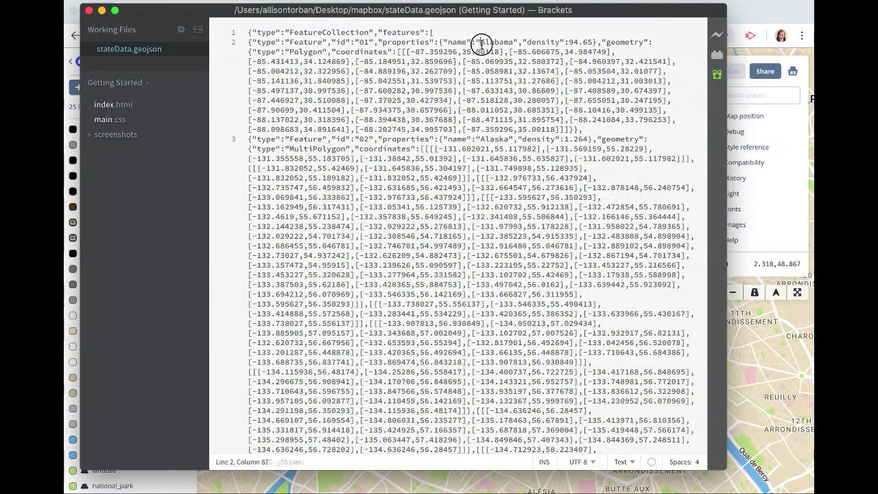
- Highlight Alabama's name, density 94.65, boundary coordinates and whole feature in stateData.geojson, then return to Studio
drag(481, 42, 514, 42)
drag(569, 43, 621, 101)
drag(296, 62, 408, 127)
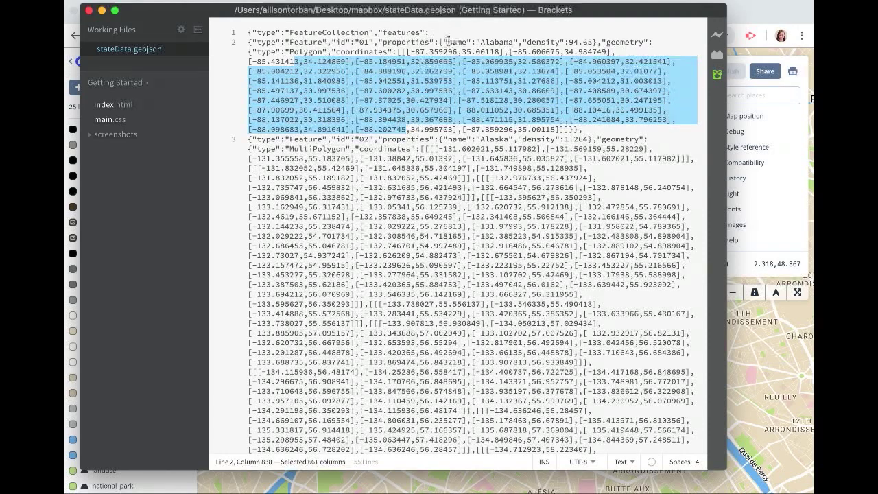
drag(443, 41, 582, 140)
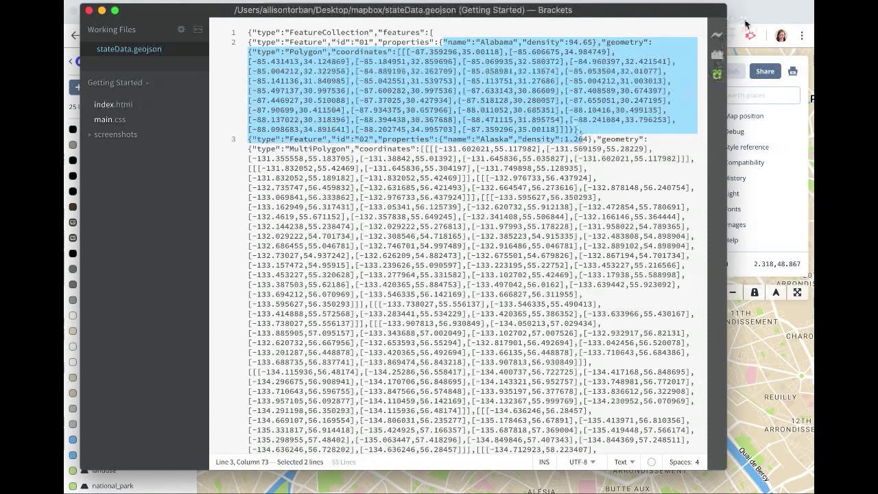
click(747, 24)
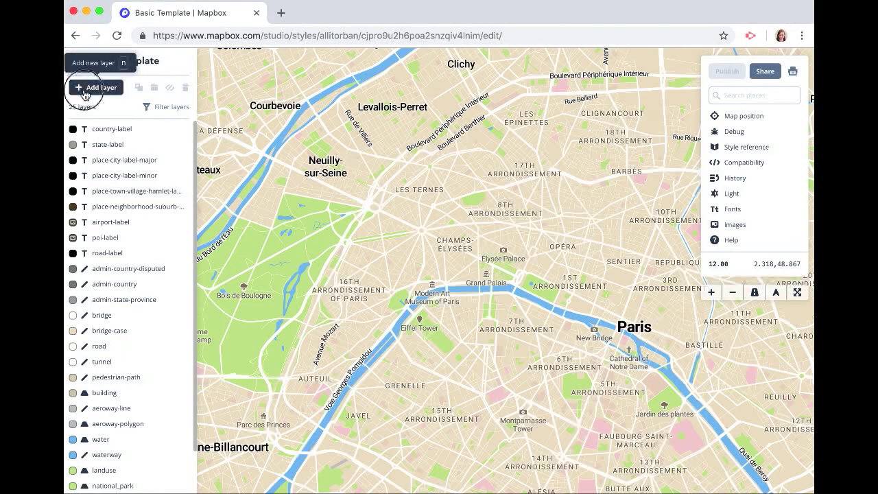
- Start a new layer and upload stateData.geojson as a new tileset source
click(86, 85)
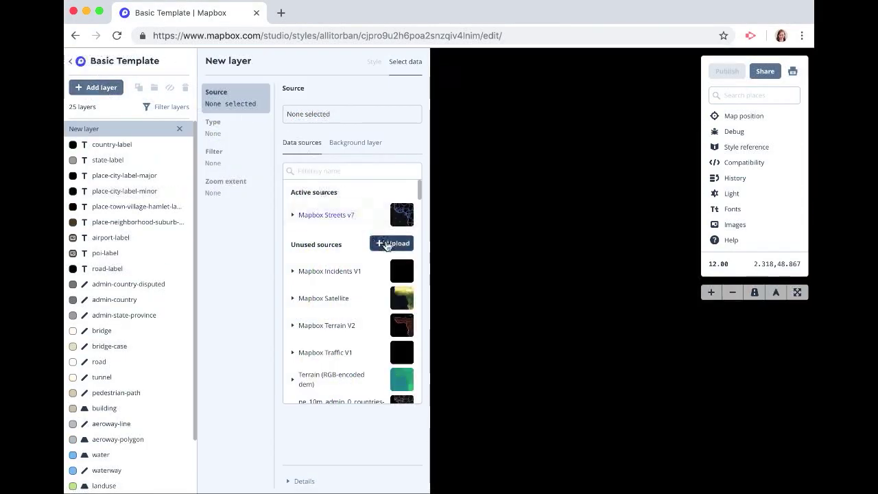
click(395, 243)
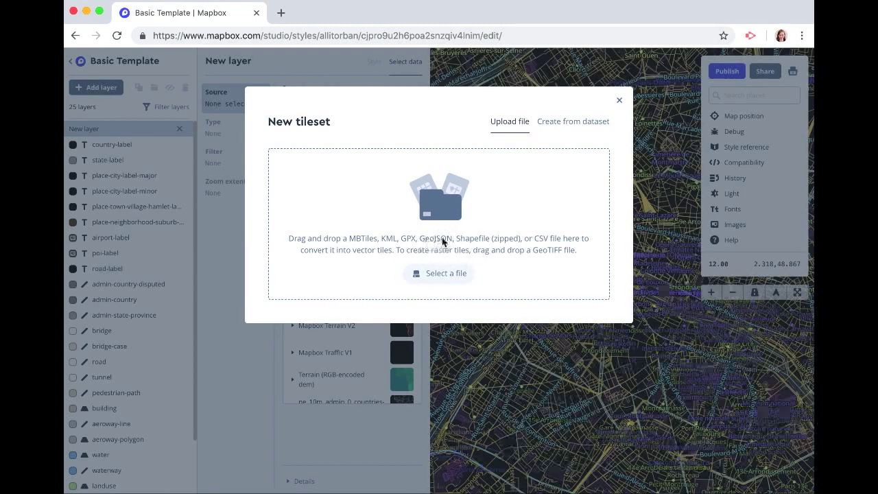
click(441, 274)
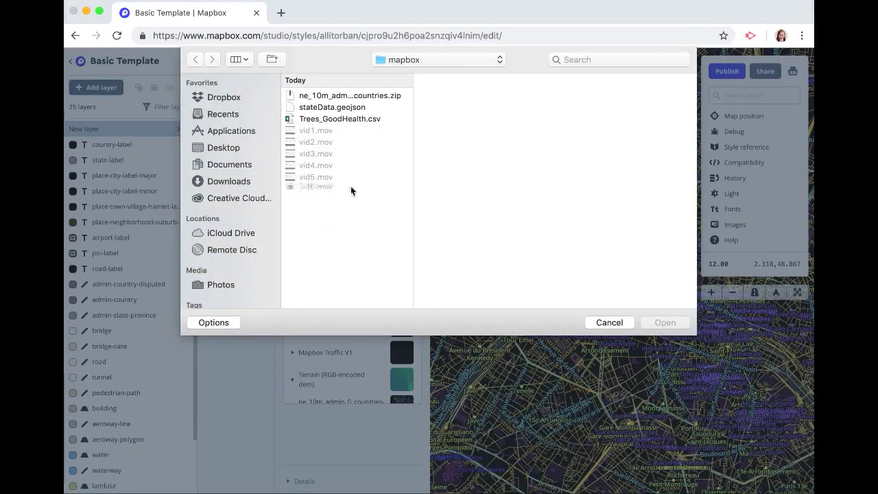
double_click(330, 108)
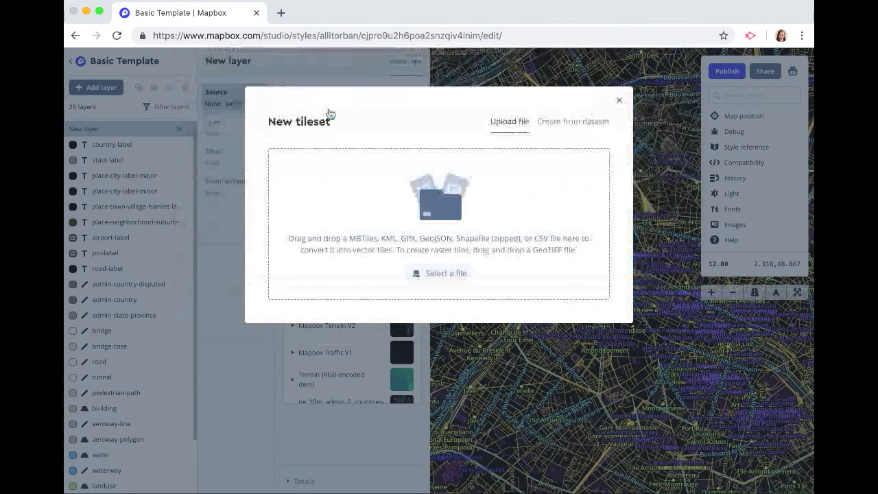
click(500, 204)
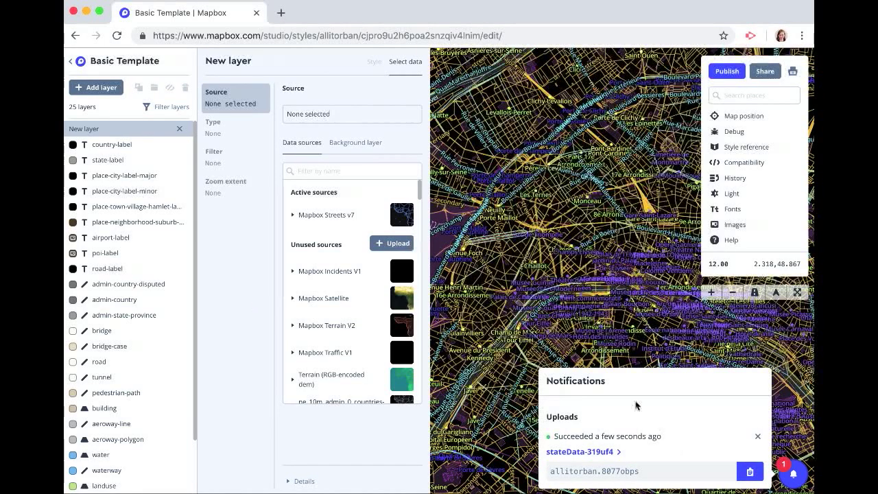
click(756, 441)
- Create a fill layer from the stateData-0nb2jb data source and show its style settings
scroll(298, 304, down, 3)
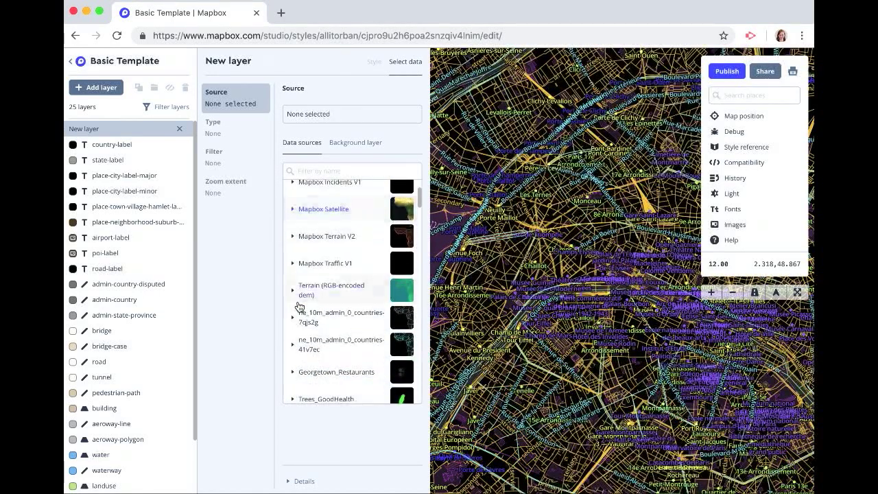
scroll(313, 308, down, 5)
click(322, 315)
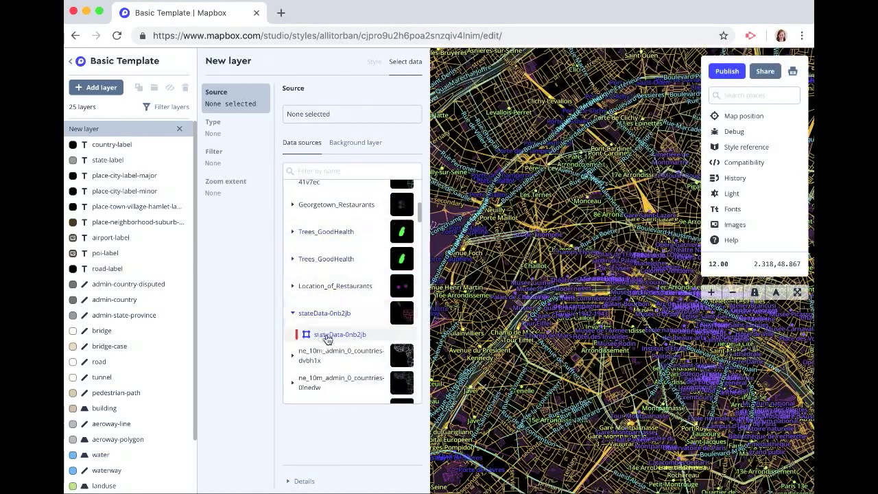
click(328, 336)
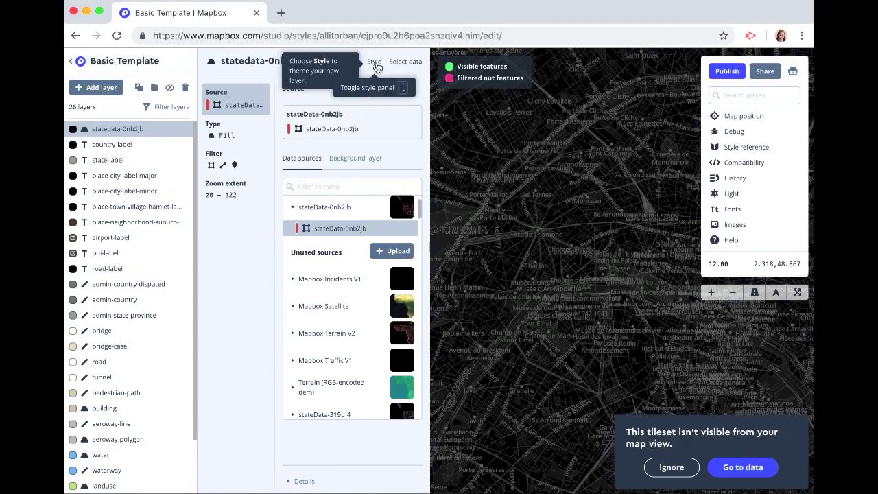
click(376, 67)
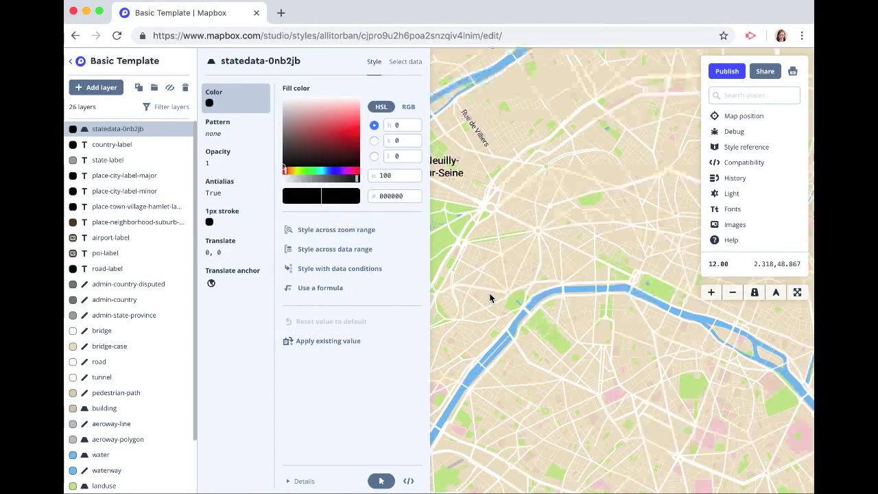
- Pan and zoom to frame the black-filled United States, then choose data-driven fill colour
scroll(490, 298, down, 15)
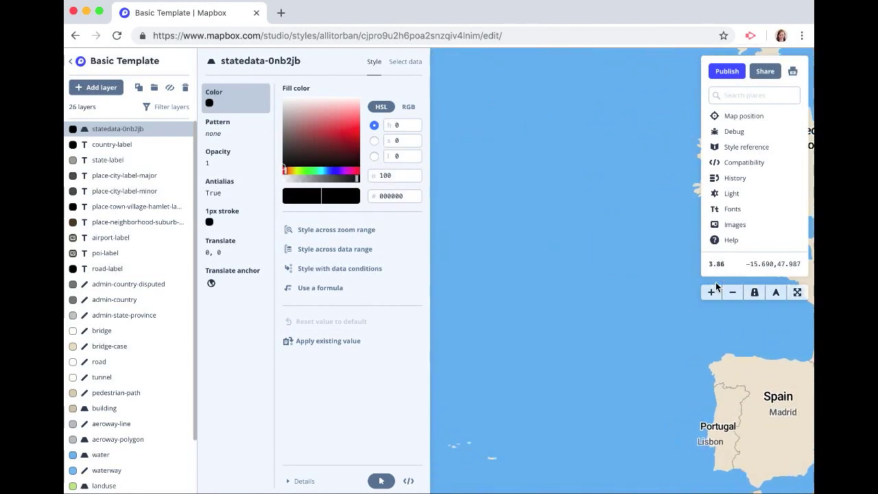
drag(439, 253, 714, 247)
drag(475, 234, 626, 123)
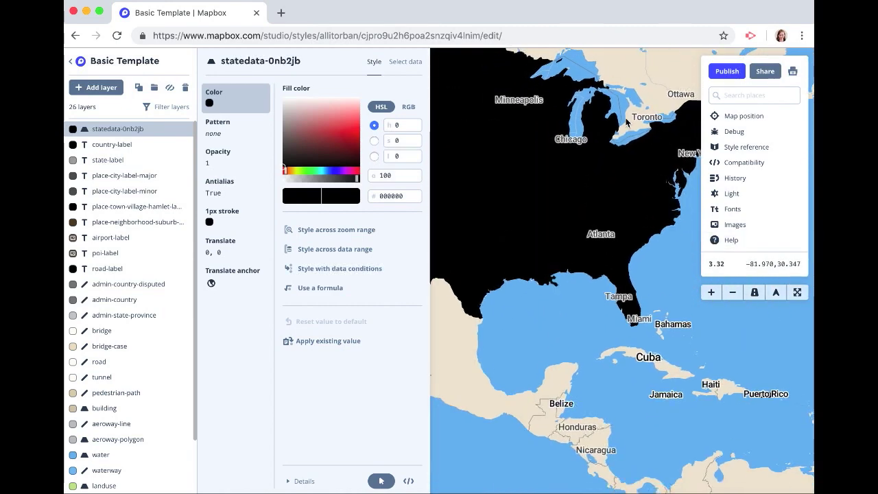
scroll(627, 122, down, 3)
drag(587, 72, 613, 223)
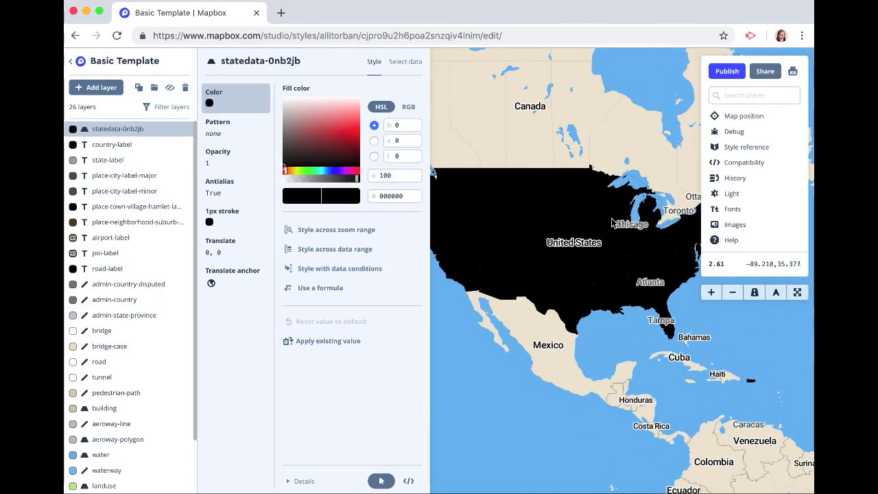
scroll(613, 223, down, 2)
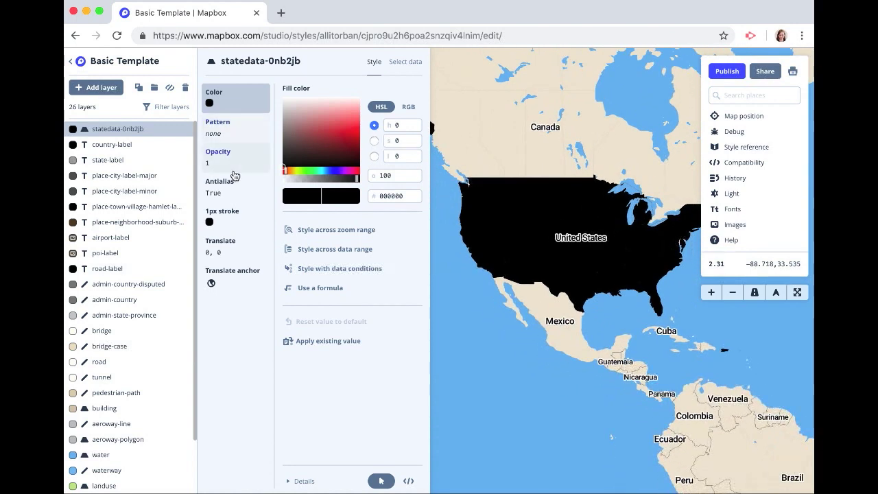
click(326, 250)
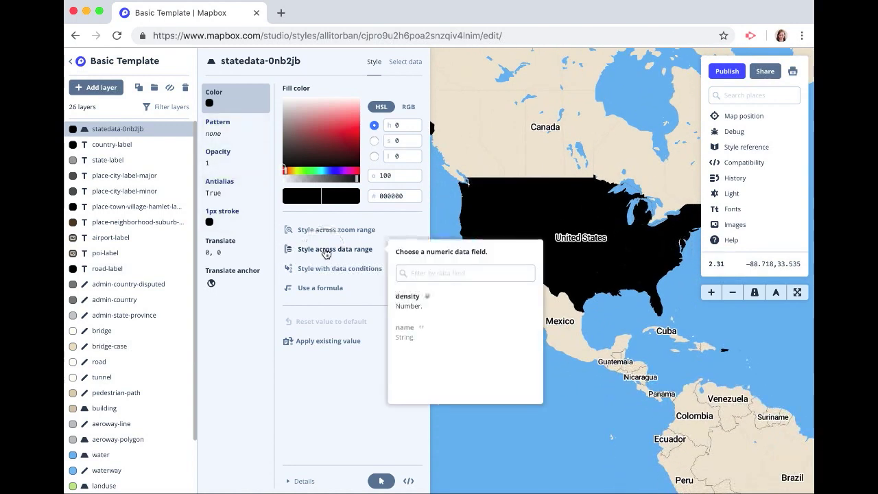
- Style the fill colour across the density data range with step interpolation
click(412, 301)
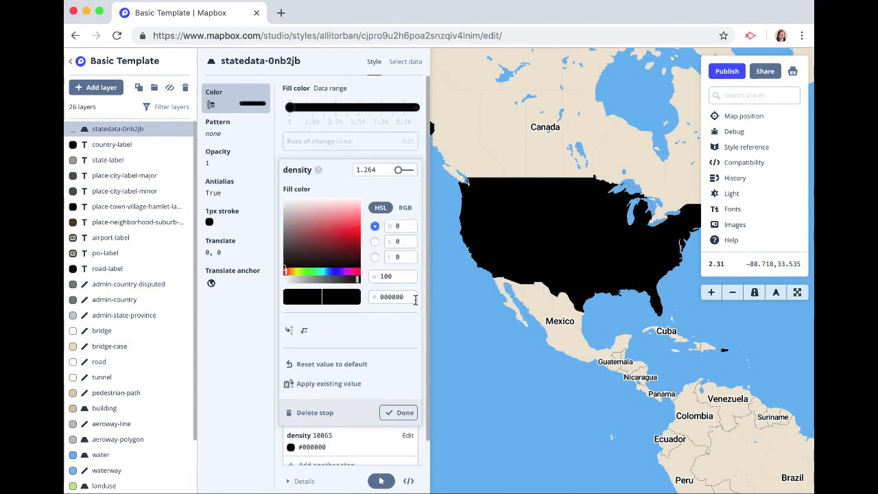
click(347, 144)
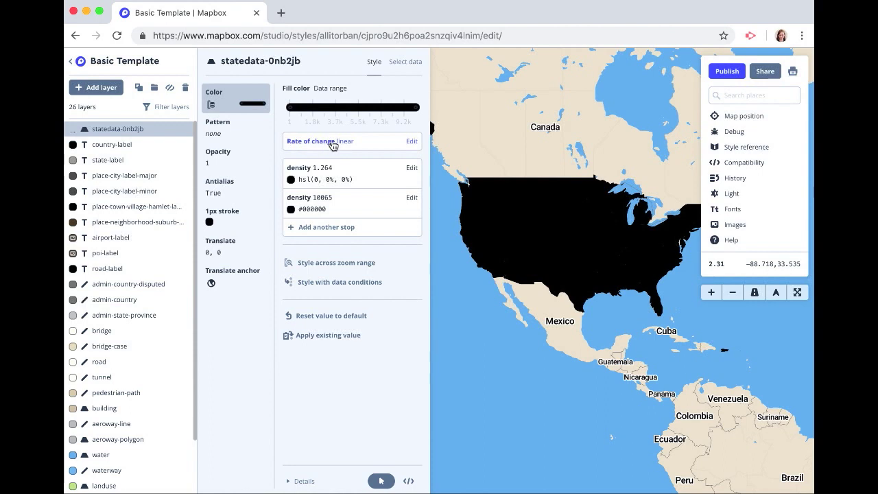
click(413, 144)
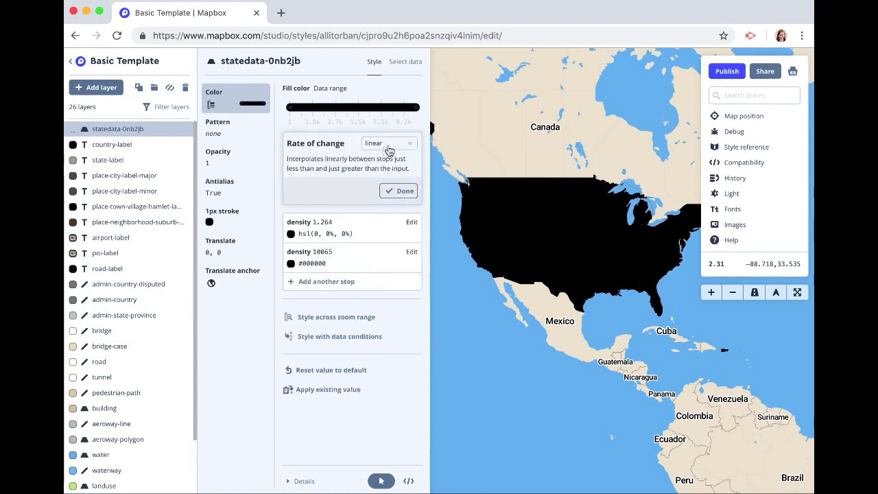
click(386, 146)
click(391, 170)
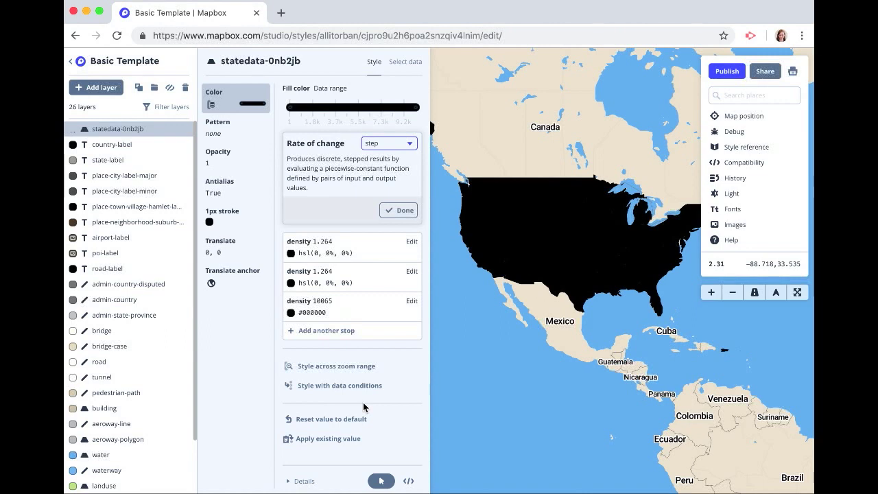
click(395, 210)
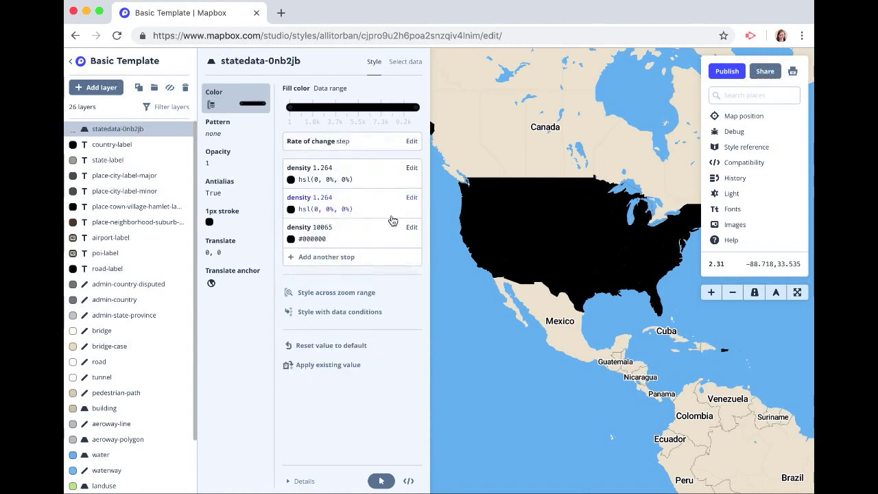
- Colour the first density stop pale yellow #ffeda0
click(305, 180)
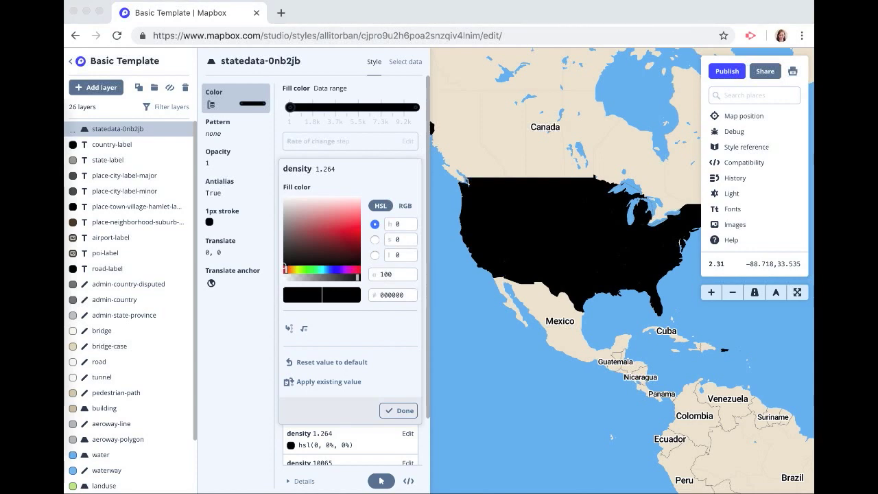
click(393, 295)
text(FFEDA0)
click(402, 410)
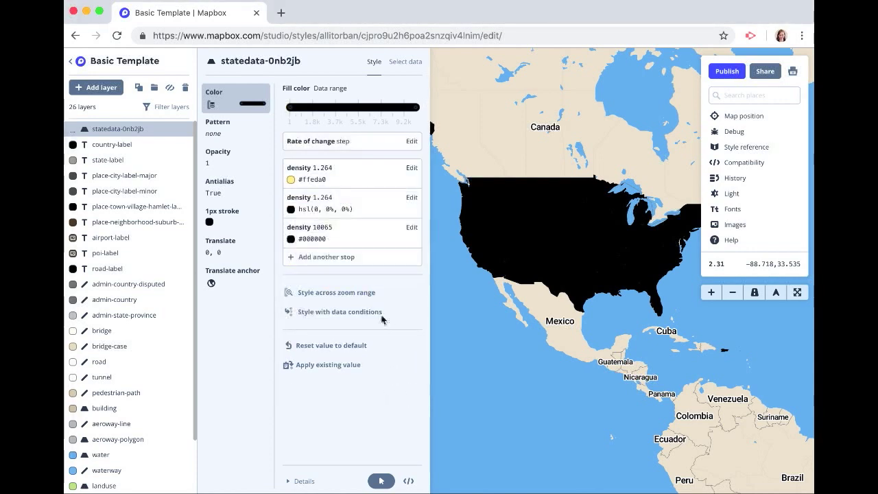
- Change the second stop to density 50 with orange #feb24c
click(329, 206)
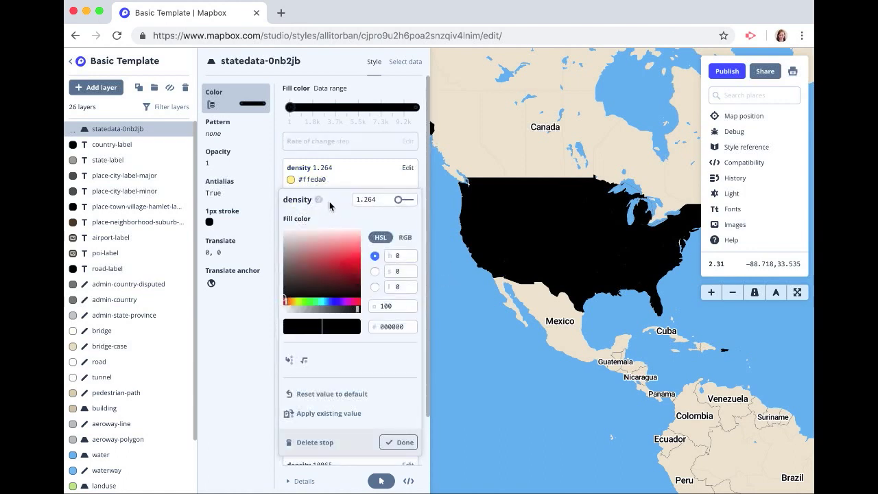
double_click(363, 197)
key(BackSpace)
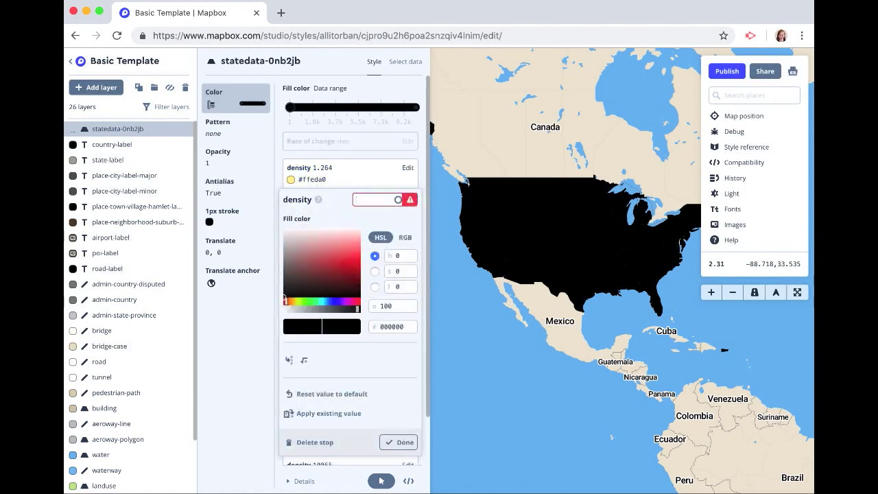
text(50)
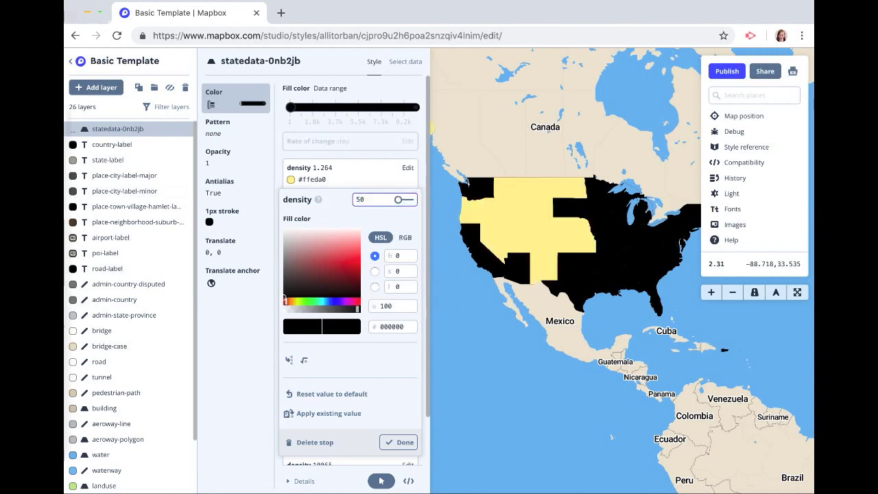
click(439, 271)
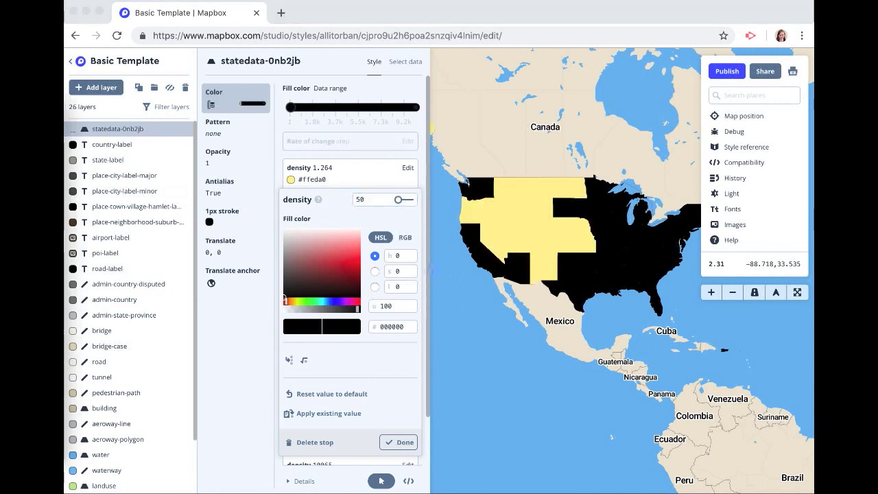
click(393, 326)
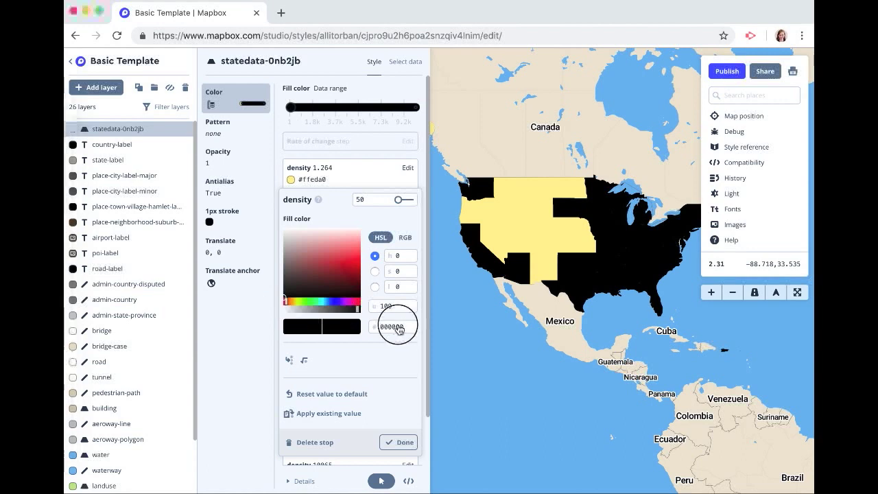
text(FEB24C)
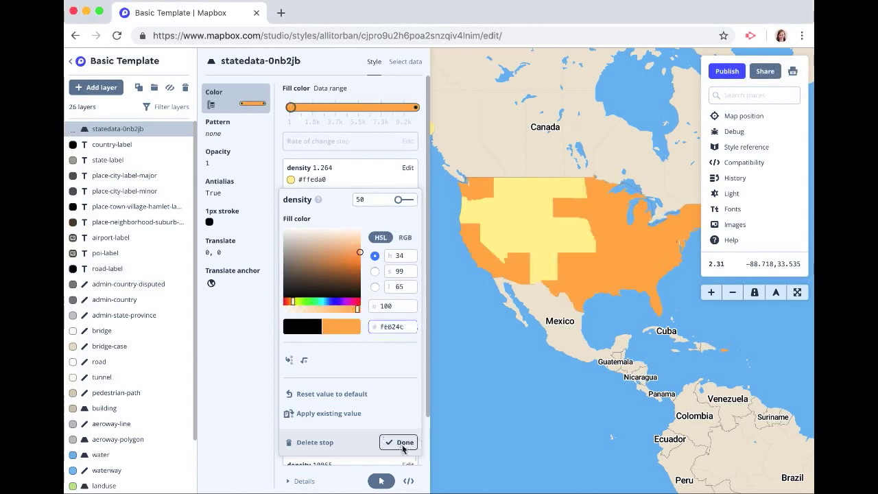
click(400, 442)
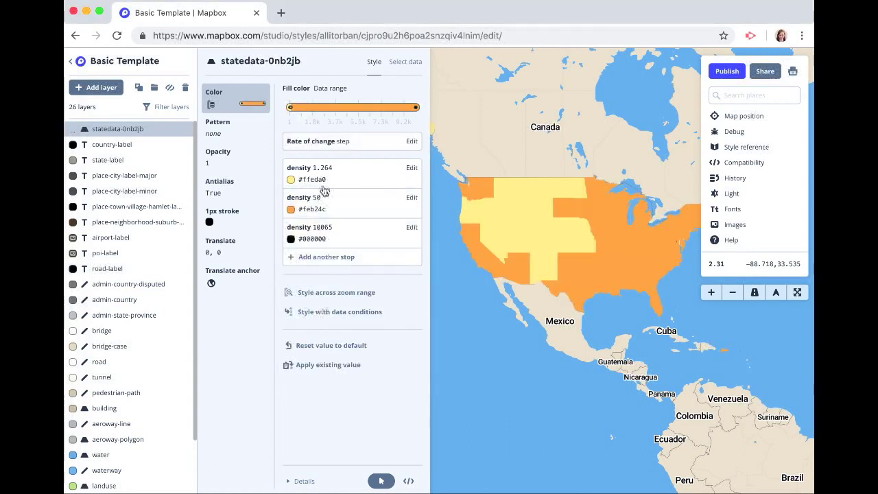
- Change the 10065 stop to density 200 with red #fc4e2a
click(313, 236)
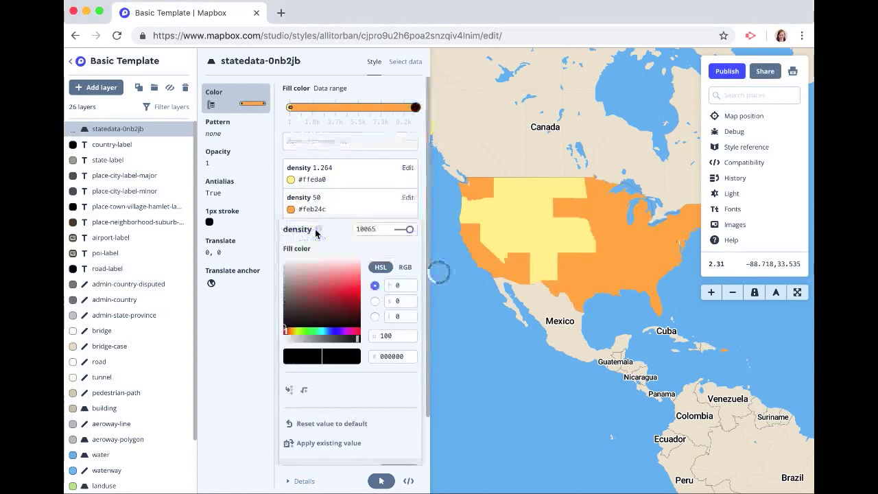
double_click(367, 229)
text(200)
double_click(389, 357)
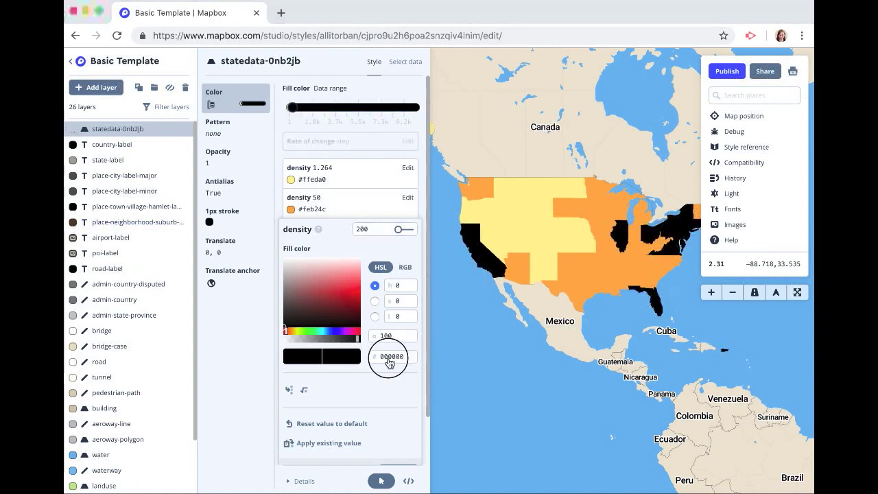
text(FC3E2A)
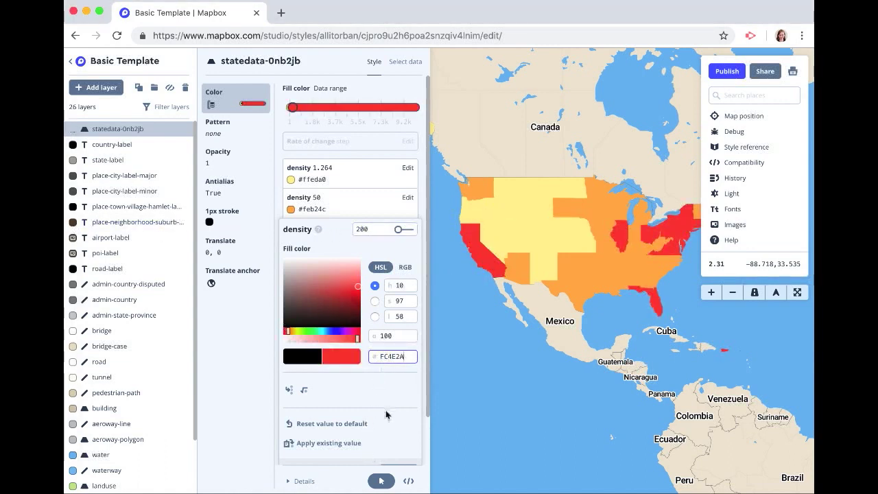
scroll(389, 416, down, 2)
click(394, 416)
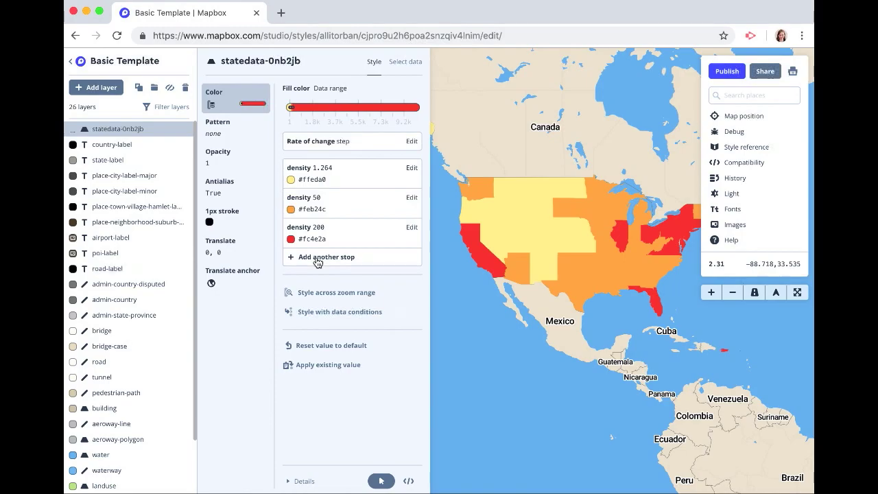
- Add another density stop and recentre the map on the states
click(317, 258)
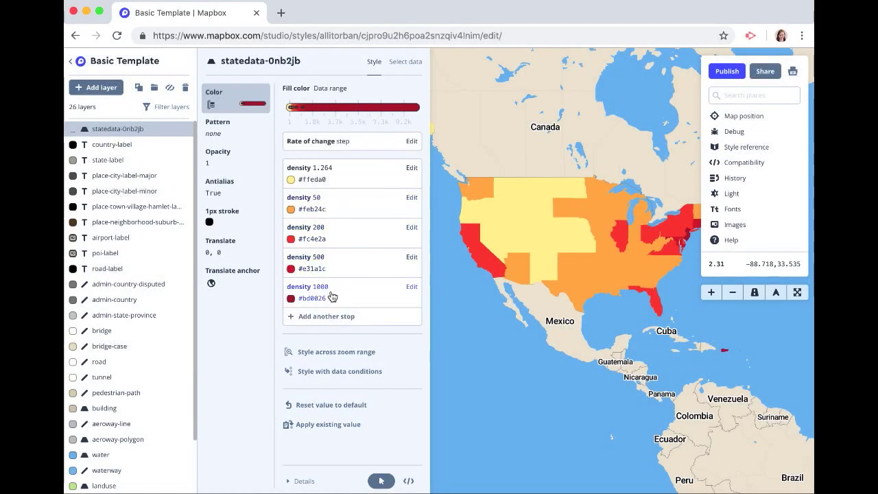
drag(609, 305, 588, 311)
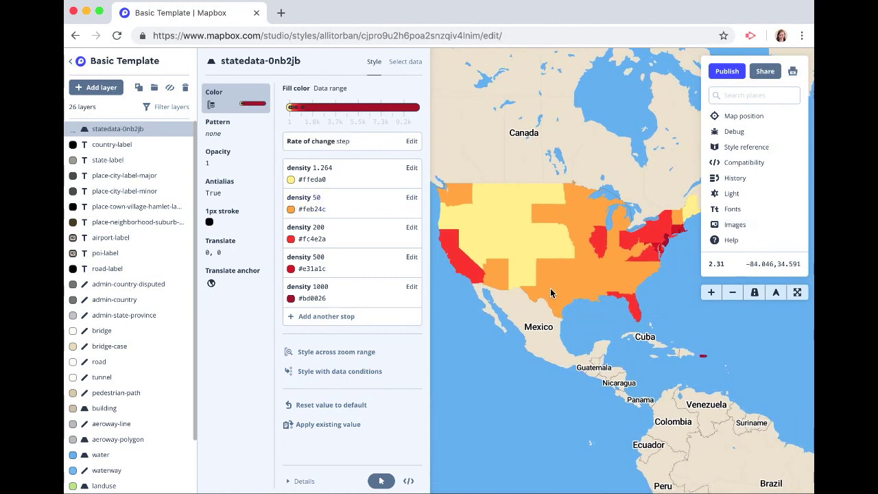
scroll(550, 289, up, 2)
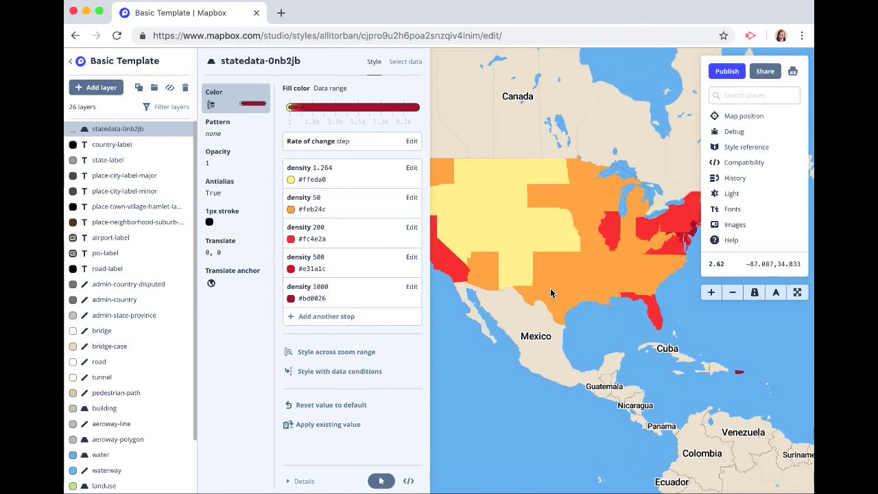
- Give the state shapes a white #ffffff 1px outline
click(227, 219)
mouse_move(306, 158)
mouse_down()
mouse_move(291, 160)
mouse_move(359, 97)
mouse_up()
scroll(604, 254, up, 5)
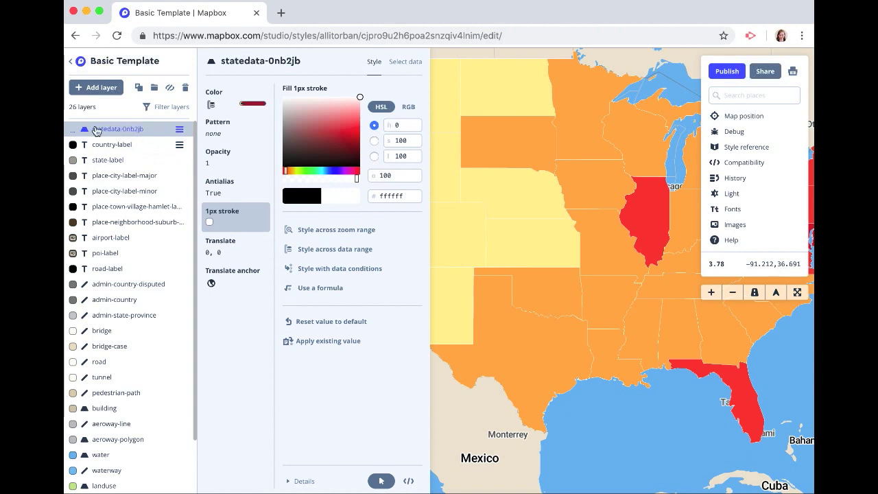
- Drag the statedata-0nb2jb layer below admin-country-disputed, beneath the label layers
drag(109, 128, 118, 300)
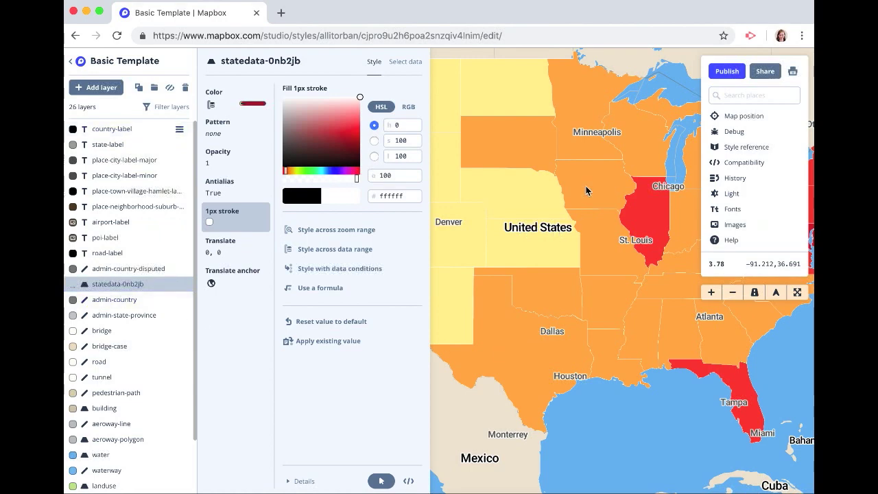
scroll(616, 293, down, 2)
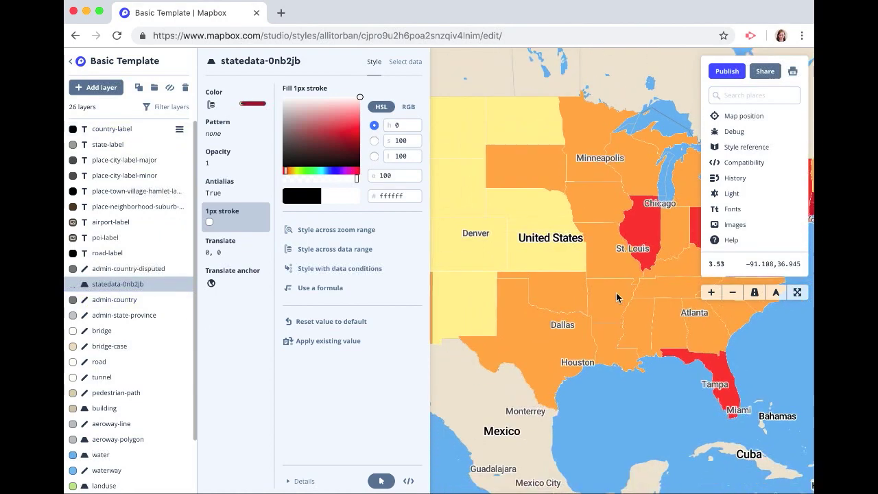
scroll(576, 291, up, 2)
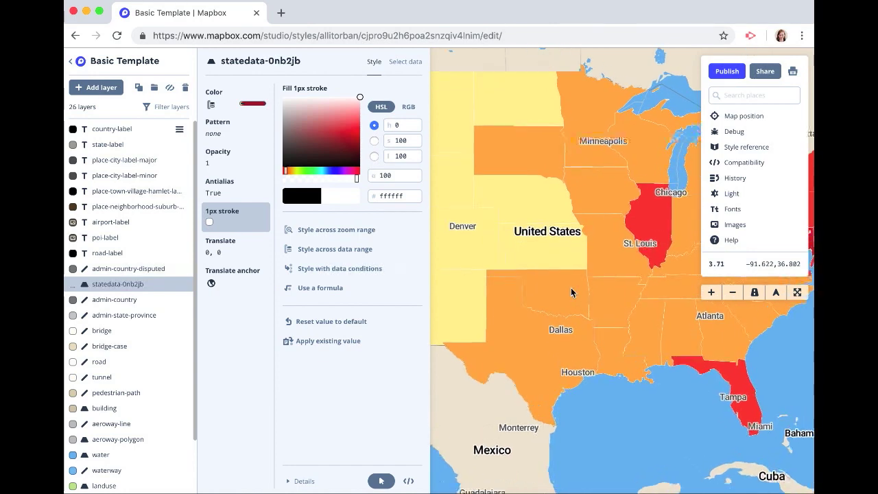
click(107, 144)
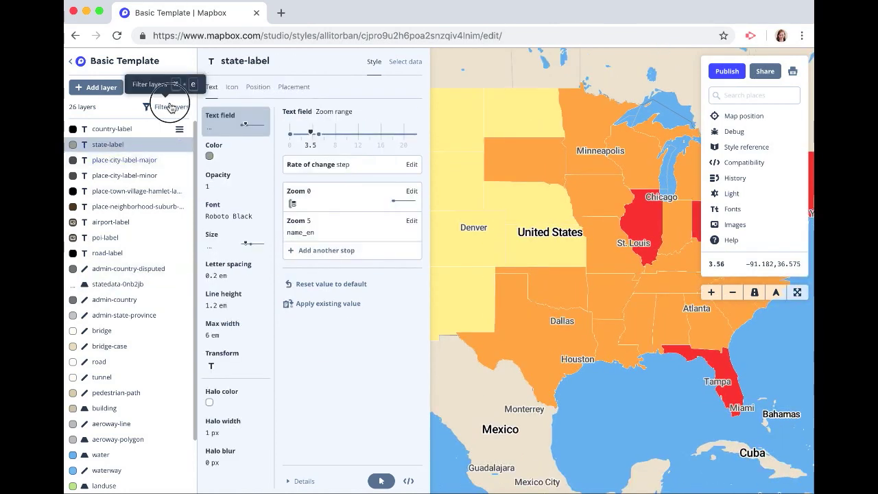
- Filter layers by 'label' and hide the seven from place-city-label-major through road-label
click(167, 107)
text(label)
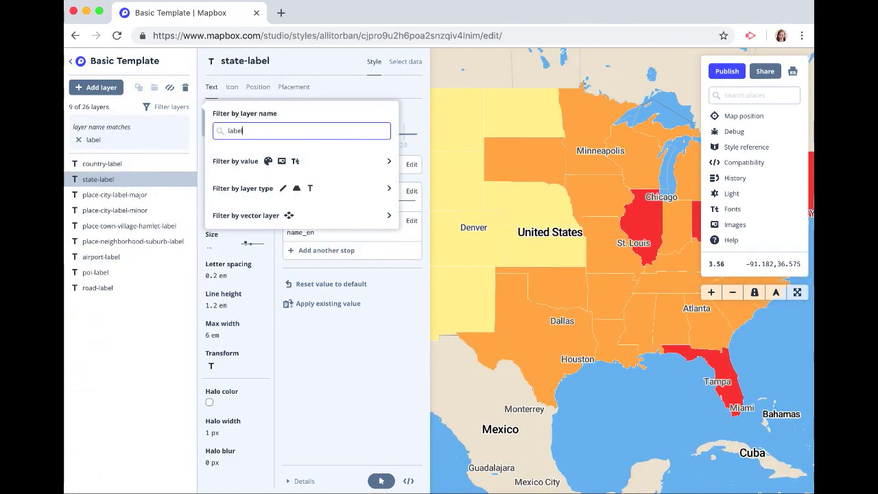
click(116, 194)
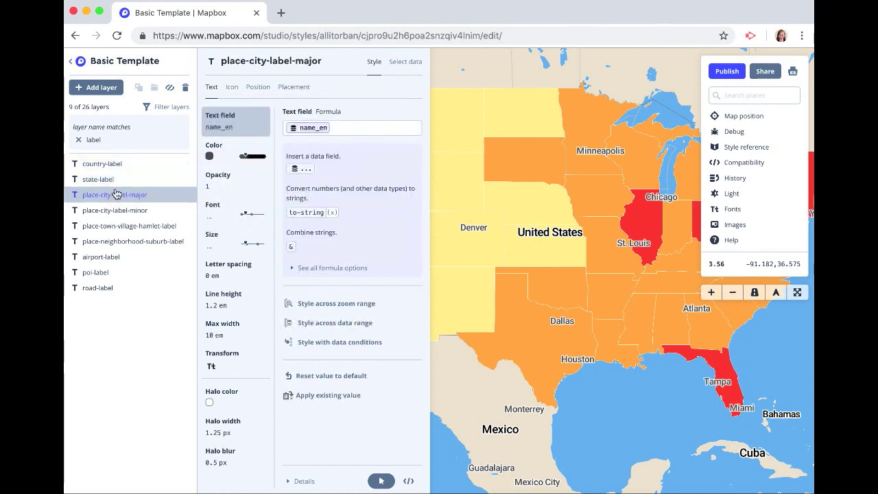
shift+click(101, 289)
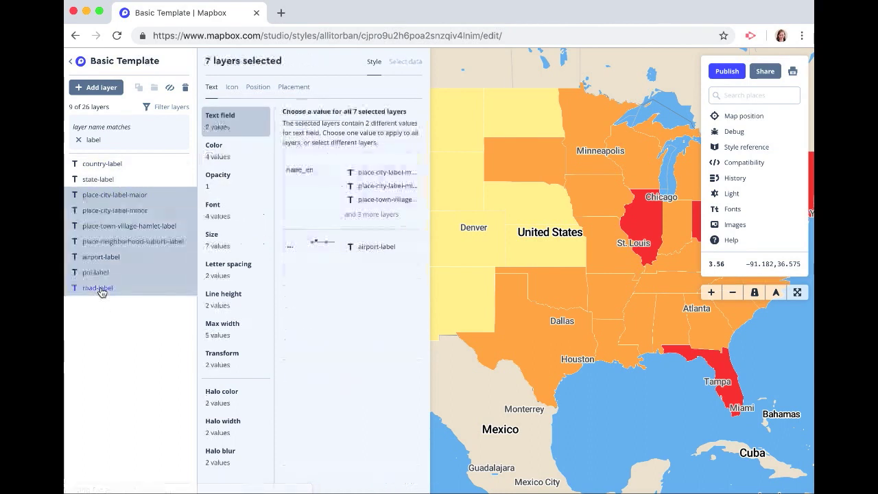
click(170, 88)
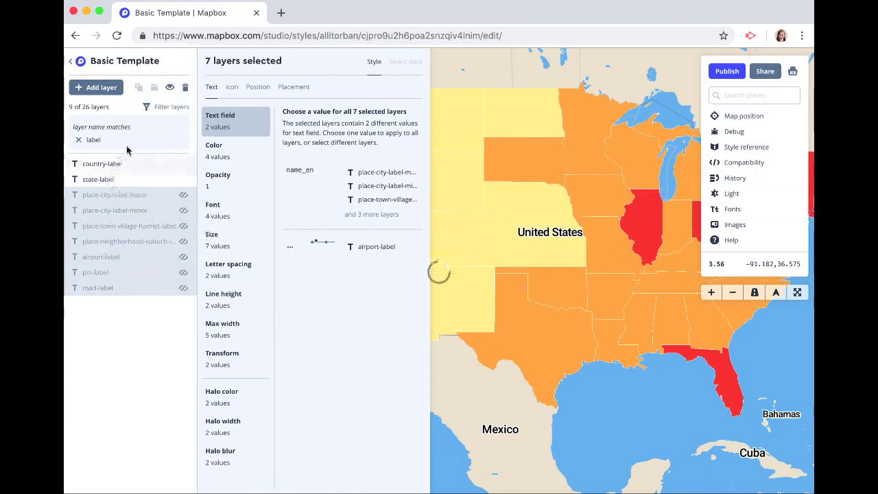
- Clear the layer filter and close the multi-layer style settings
click(86, 141)
click(78, 139)
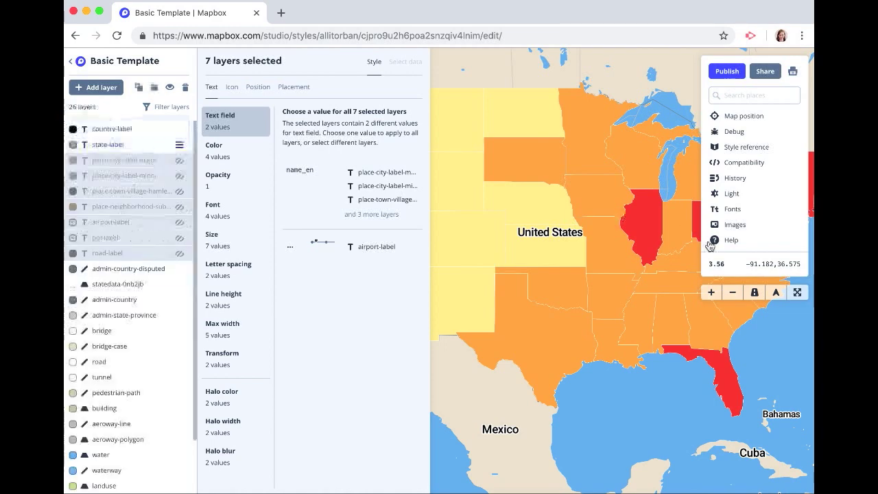
scroll(594, 278, up, 2)
scroll(593, 278, up, 2)
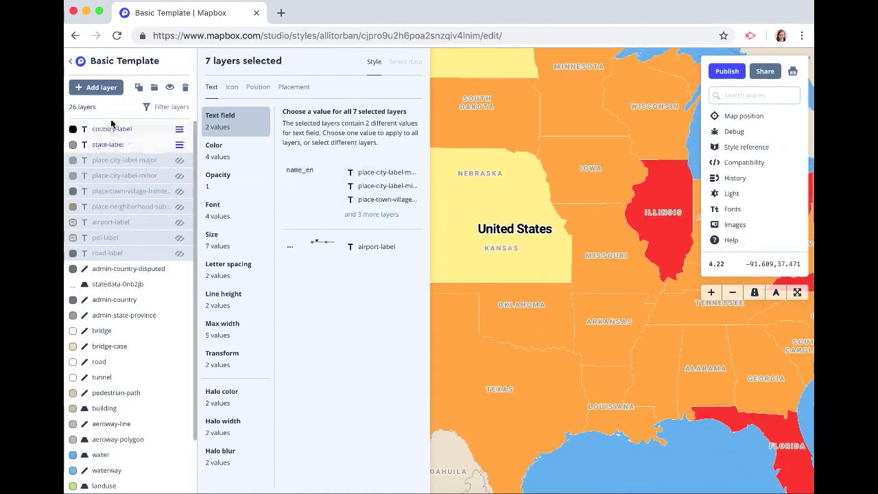
key(Escape)
- Publish the style, review its Use and Third party sharing options, then close the dialog
click(725, 72)
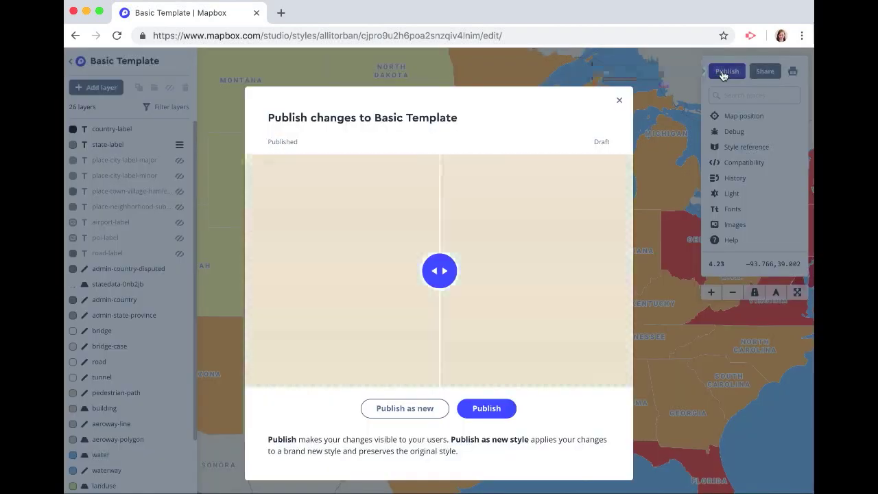
click(493, 408)
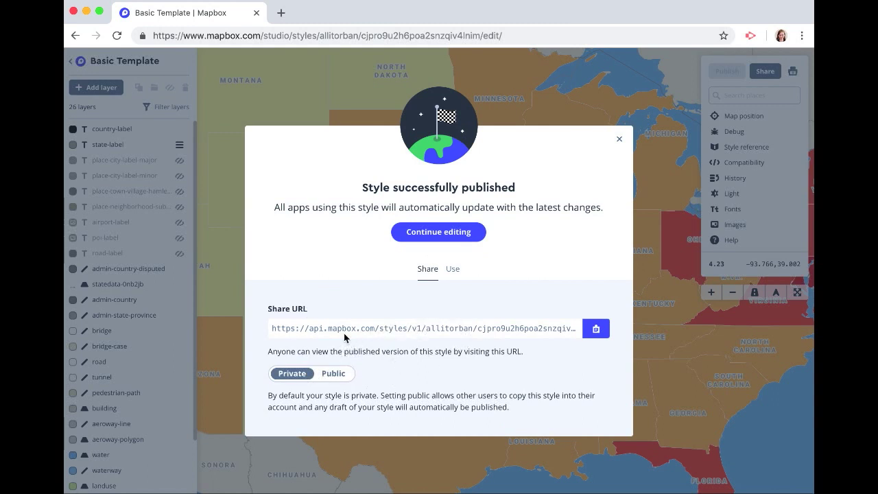
click(454, 271)
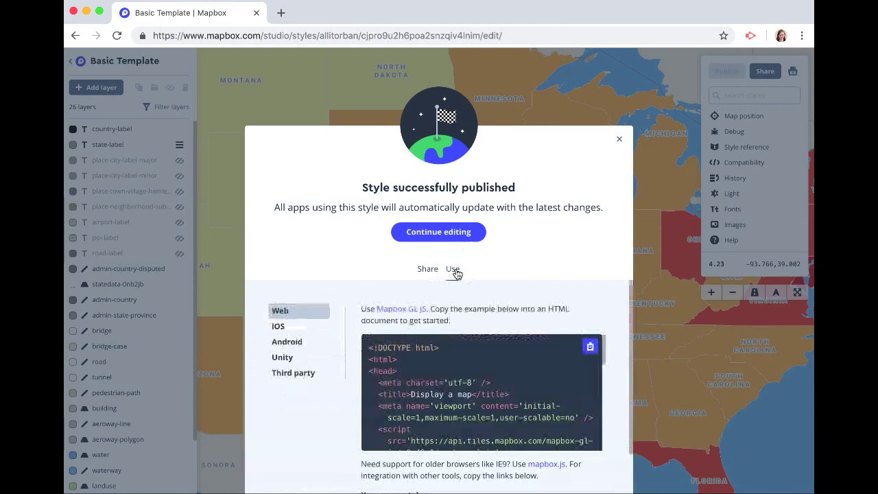
scroll(425, 371, down, 3)
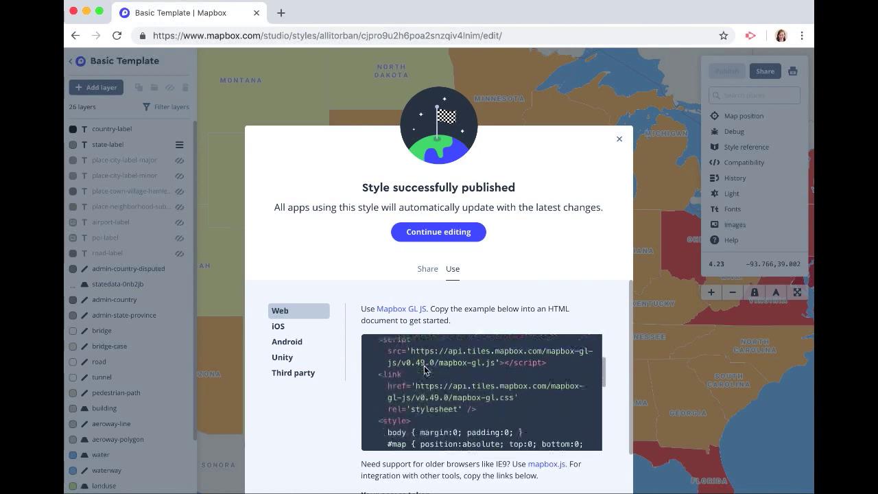
scroll(425, 371, up, 5)
click(292, 374)
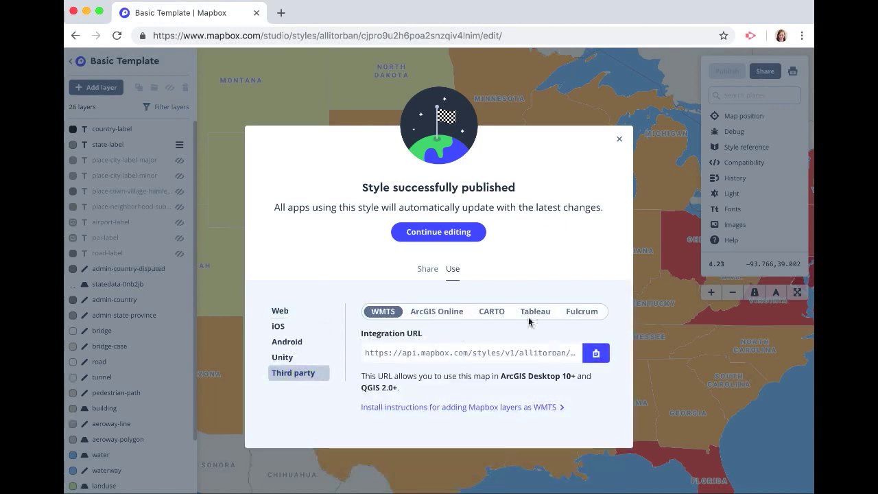
click(620, 140)
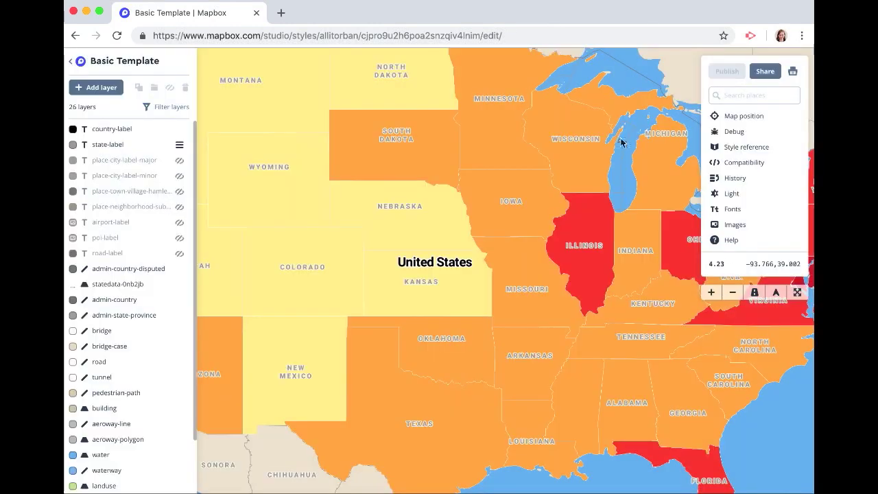